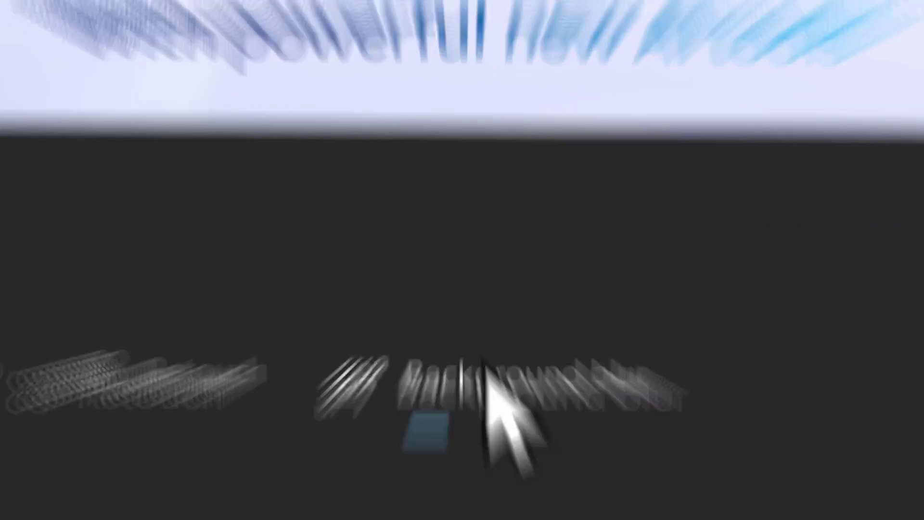
# Blur the photo's background, then take a screen capture of the marked photo area
pyautogui.click(556, 104)
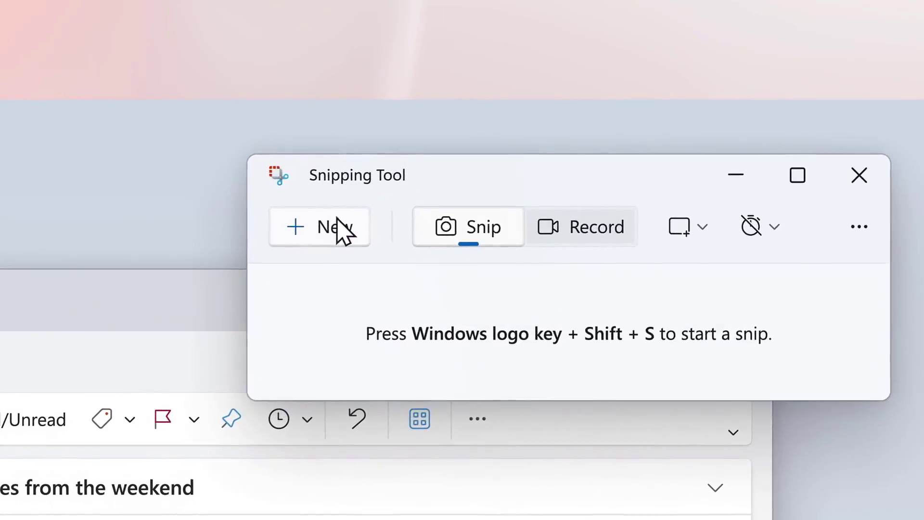
pyautogui.click(341, 231)
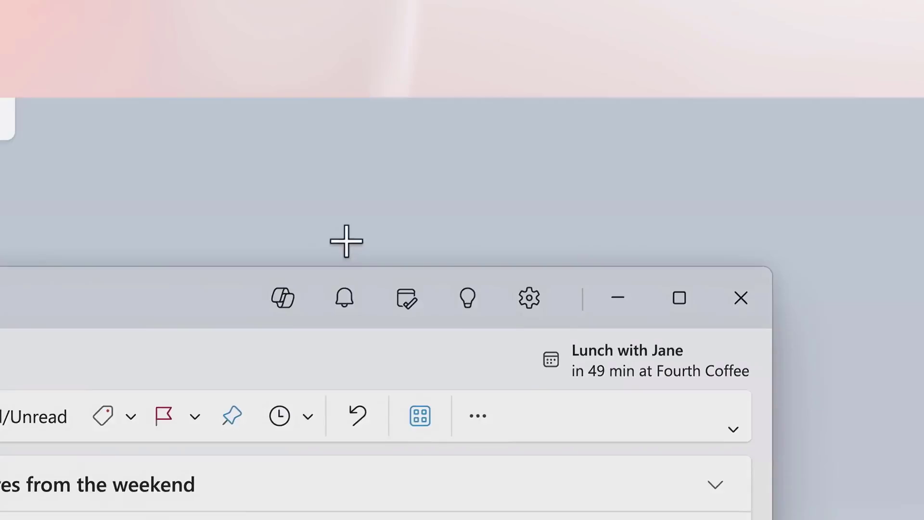
pyautogui.moveTo(198, 82); pyautogui.dragTo(526, 328)
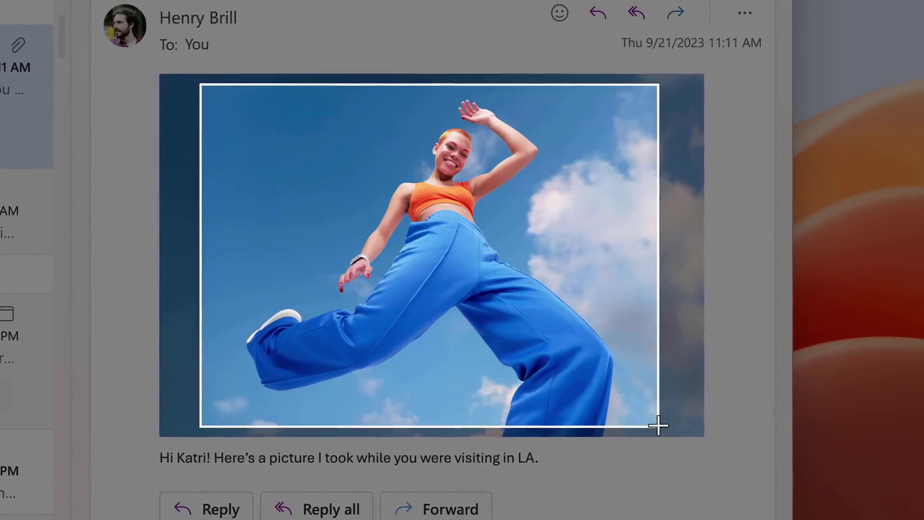
pyautogui.moveTo(658, 426); pyautogui.dragTo(658, 426)
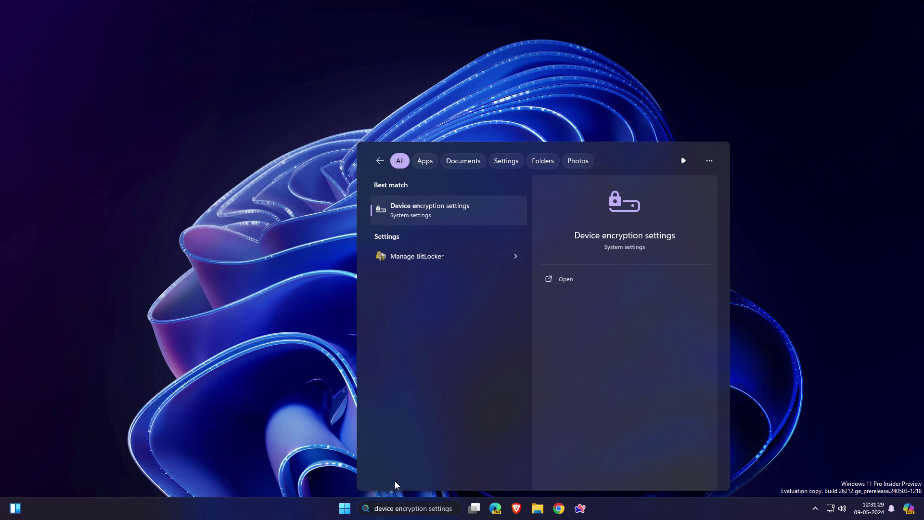
# On the Device encryption page, switch encryption Off and confirm Turn off
pyautogui.click(450, 215)
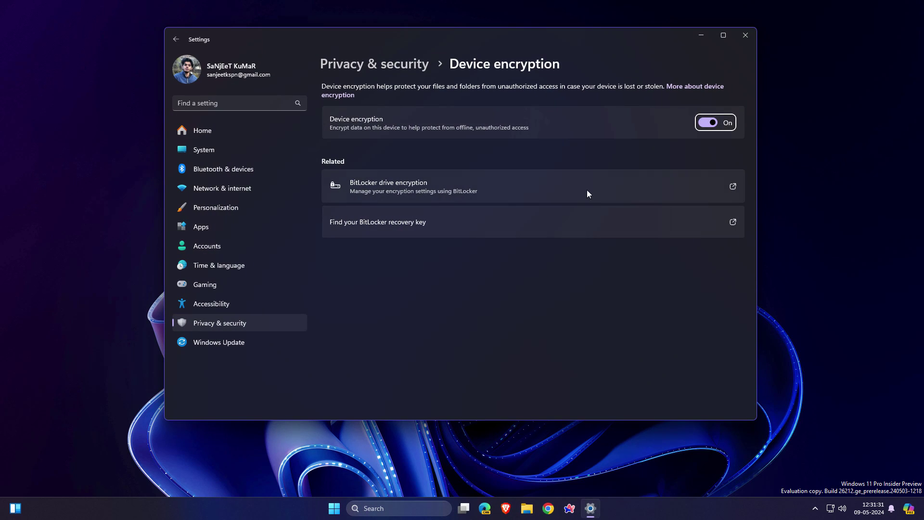
pyautogui.click(707, 123)
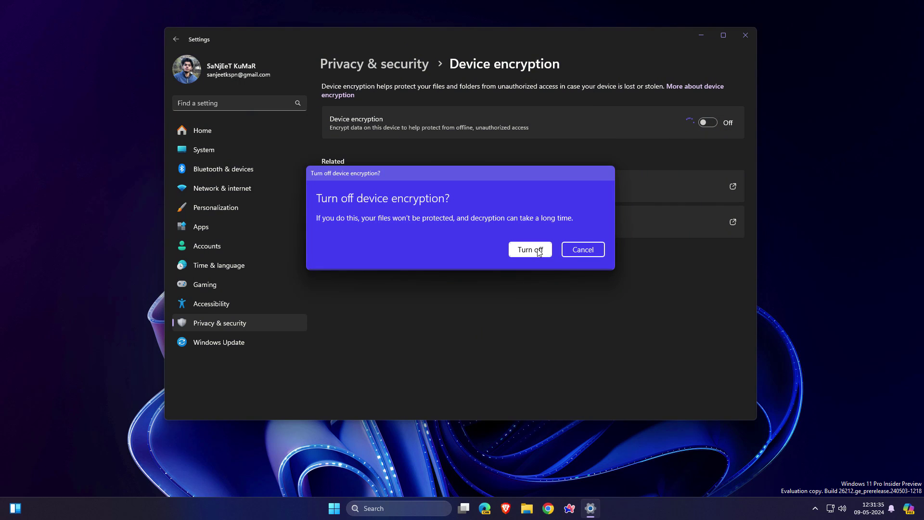
pyautogui.click(537, 250)
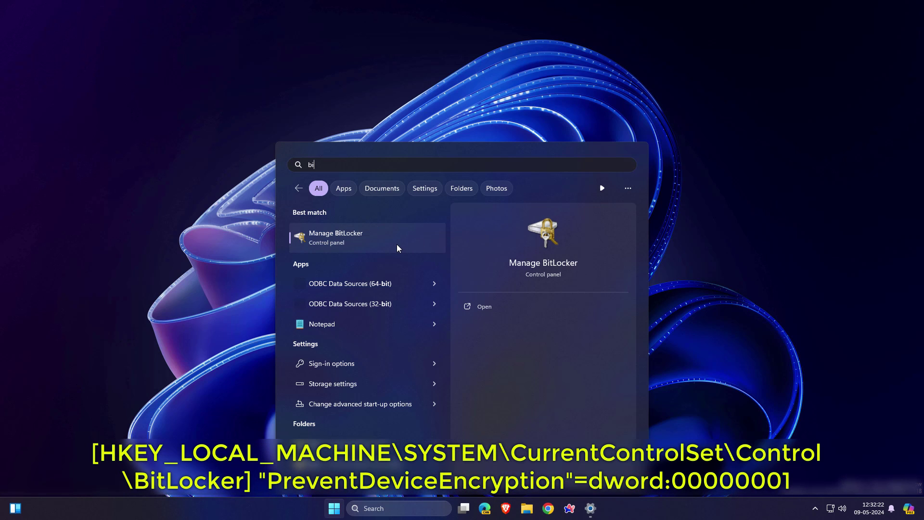
# Open Manage BitLocker from the 'bitlocker' search results
pyautogui.click(409, 245)
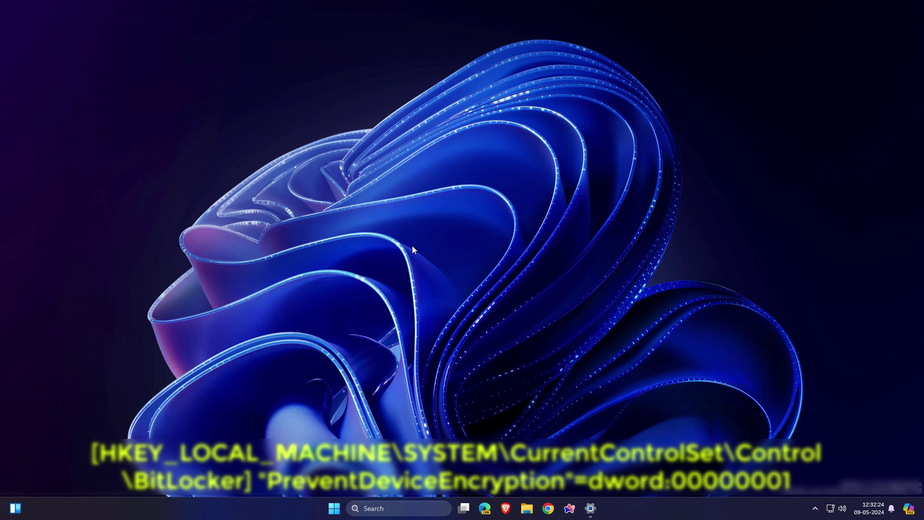